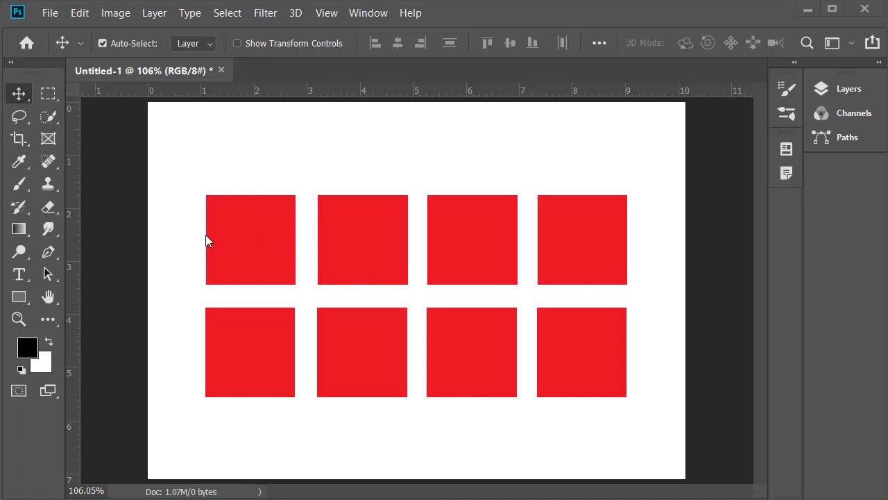
Step: Switch to the Count Tool from the Eyedropper tool group
left_click(24, 169)
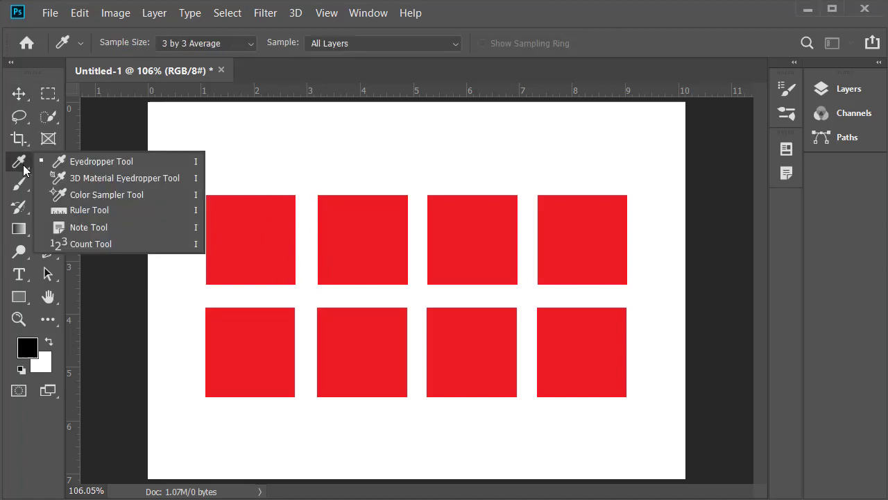
left_click(98, 243)
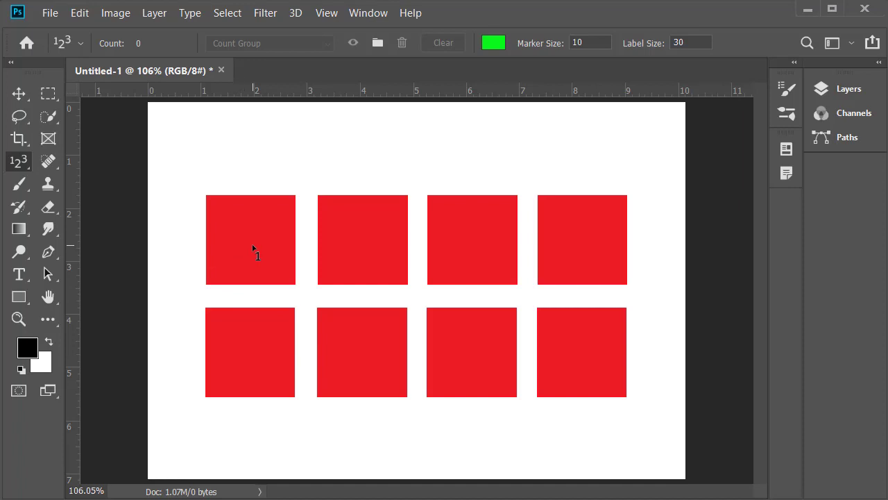
Step: Count the second top square, then the bottom-right, bottom second and bottom-left squares as 1–4
left_click(362, 245)
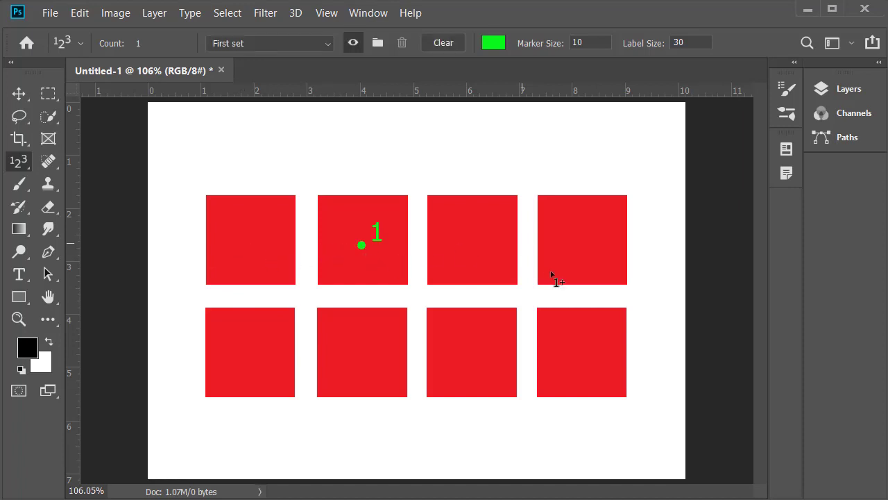
left_click(569, 360)
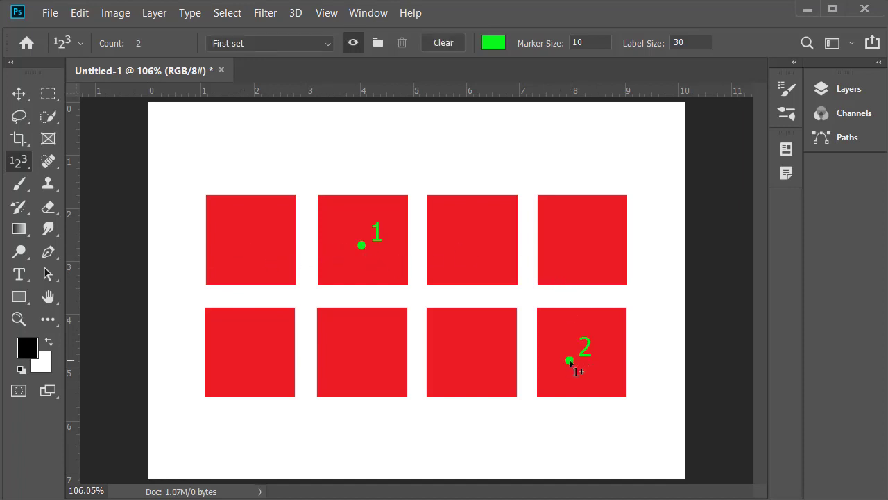
left_click(357, 355)
left_click(240, 359)
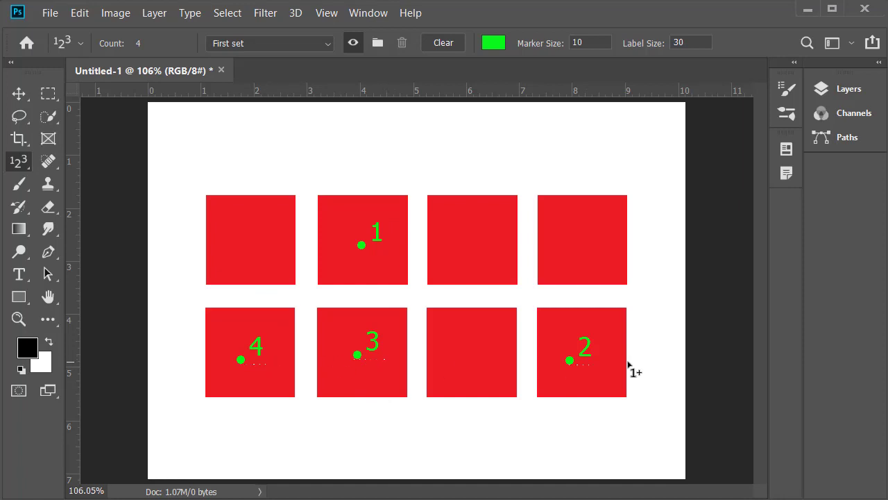
left_click(284, 43)
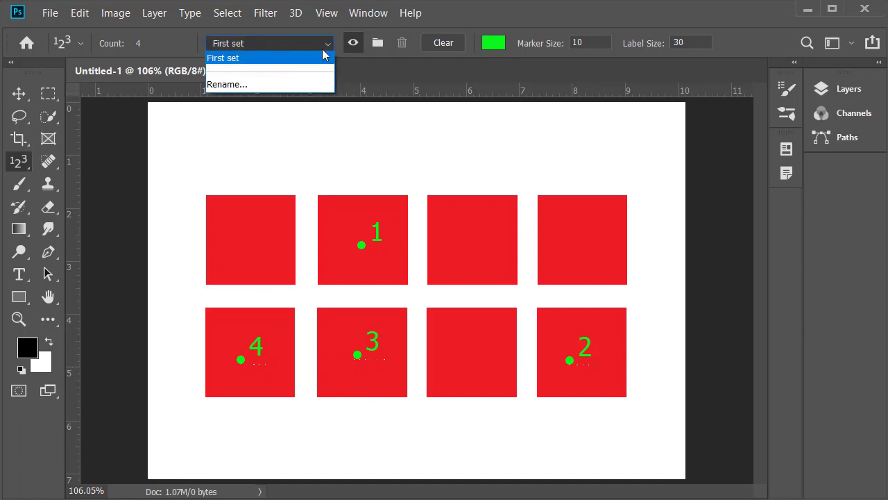
left_click(311, 84)
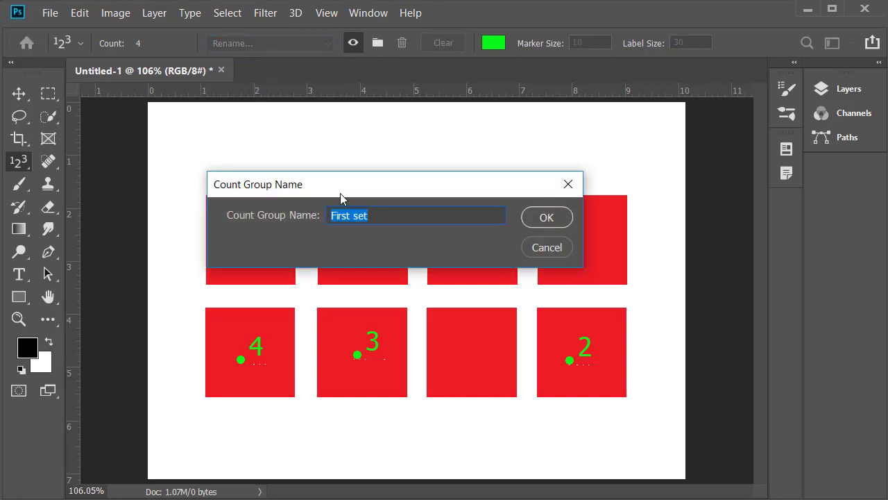
left_click(548, 218)
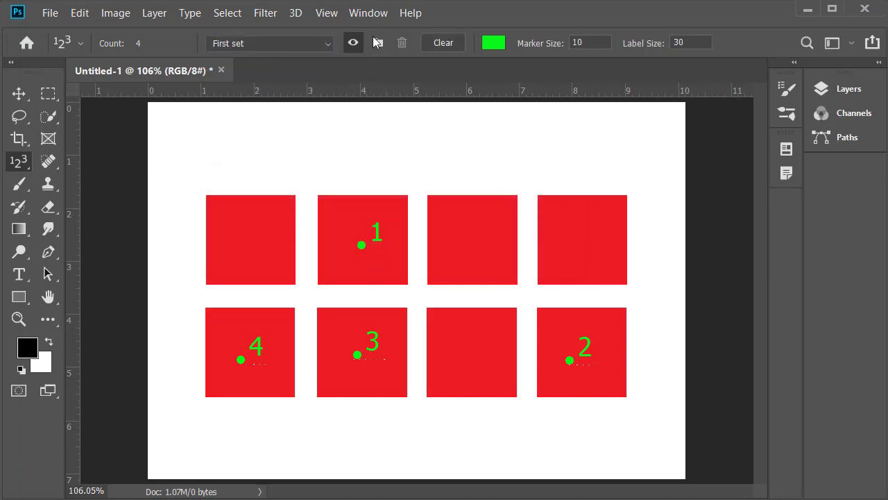
left_click(356, 44)
left_click(356, 44)
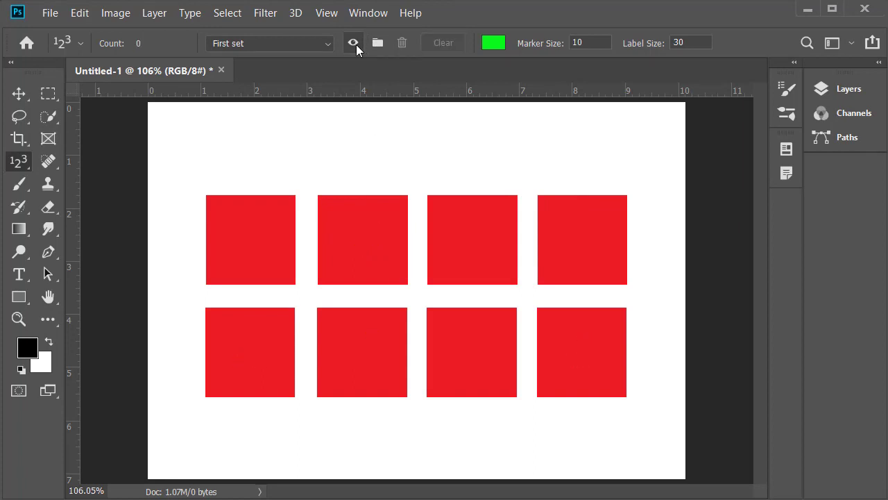
left_click(356, 44)
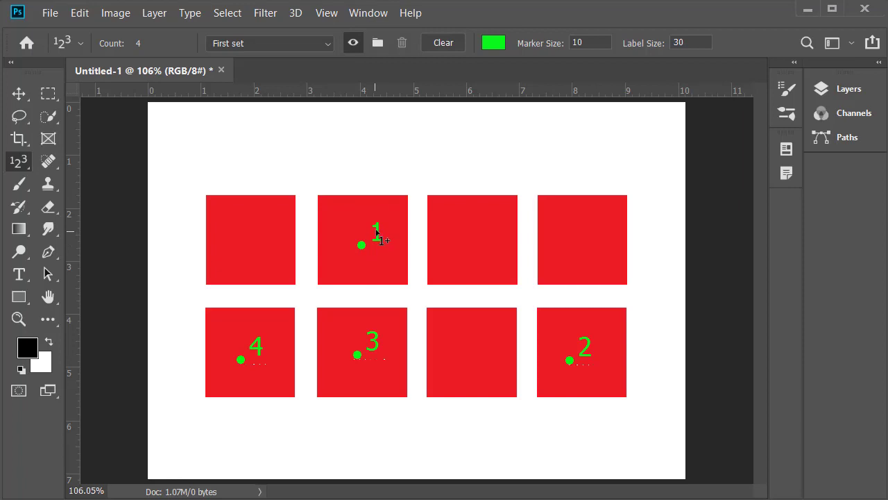
Step: Set the count marker size to 7, dismissing the out-of-range warning for 15
left_click(590, 42)
type("15")
key("Return")
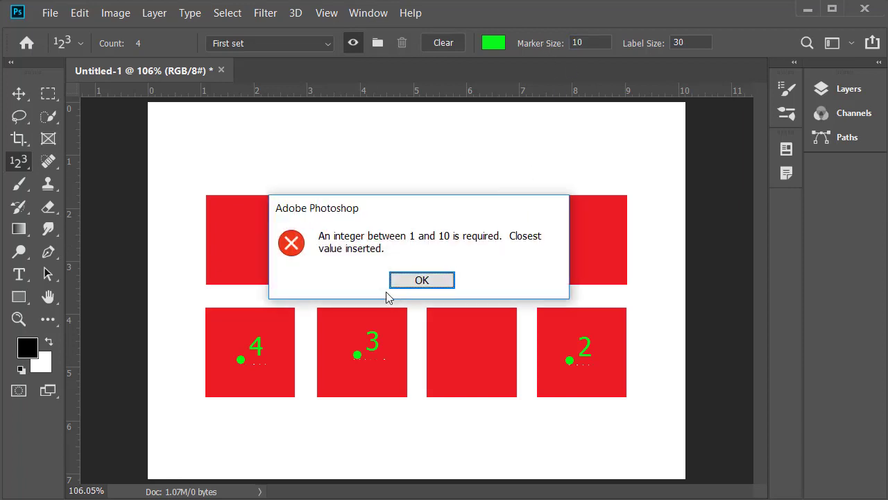
left_click(422, 278)
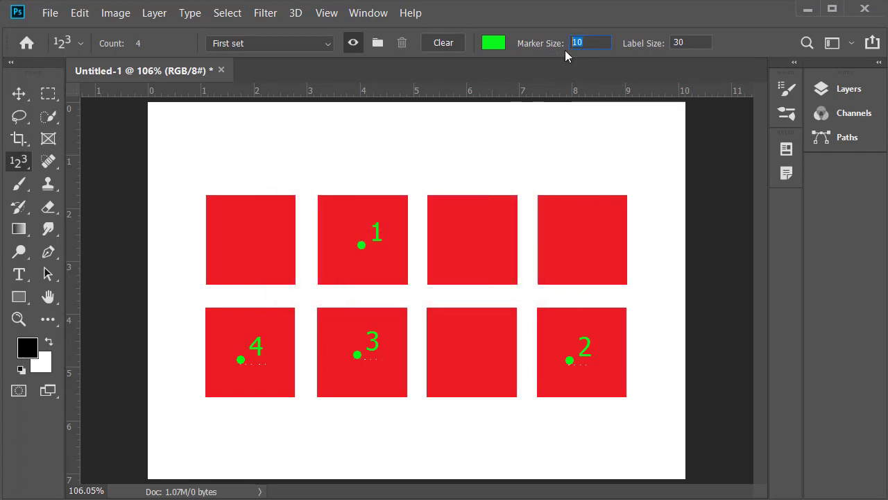
type("7")
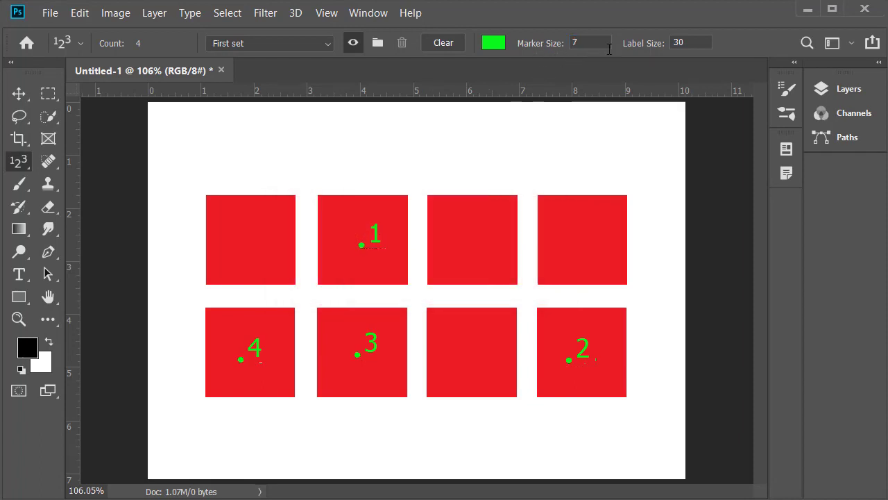
Step: Set the count label size to 45 and clear all count markers
left_click_drag(690, 43, 618, 48)
type("20")
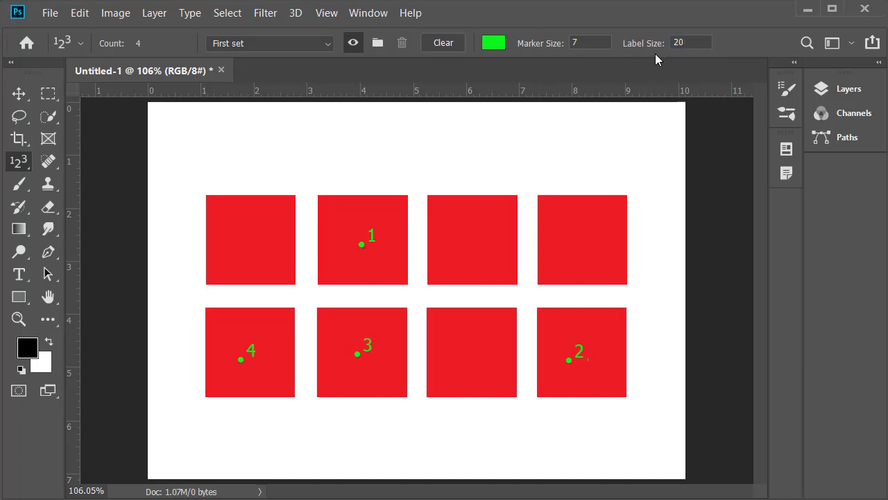
left_click_drag(691, 43, 598, 51)
type("45")
key("Return")
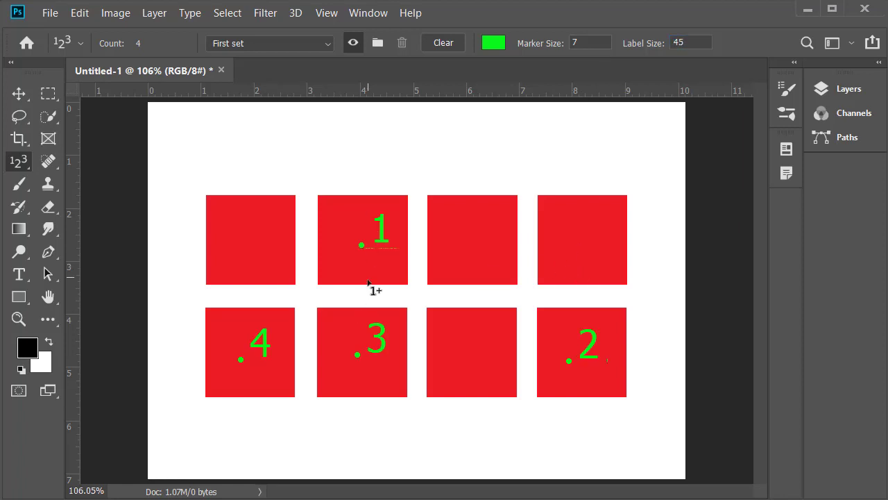
left_click(447, 45)
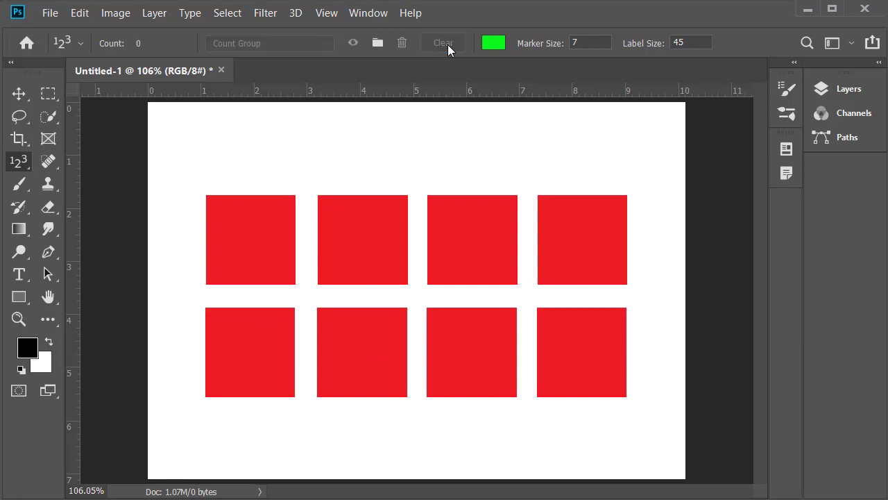
Step: Undo the Clear so the four numbered markers return with size-45 labels
key("ctrl+z")
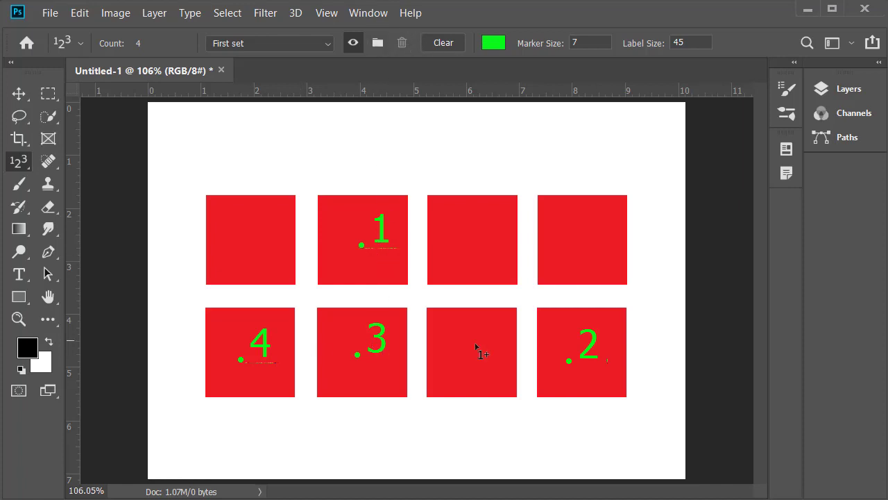
Step: Create a new count group named Second Set and keep it as the active group
left_click(378, 43)
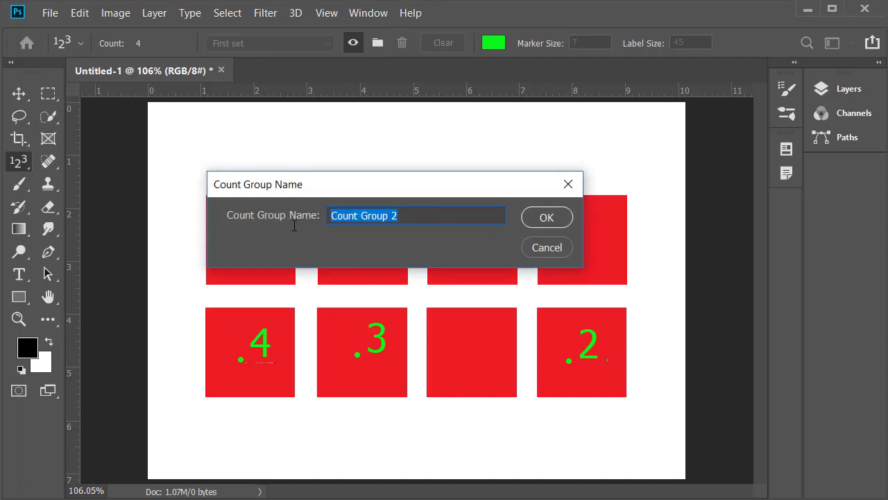
type("Second Set")
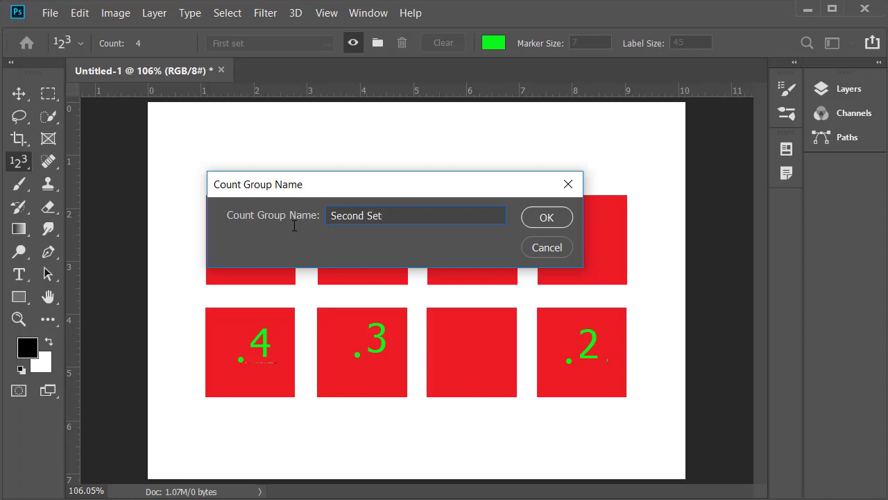
key("Return")
left_click(324, 46)
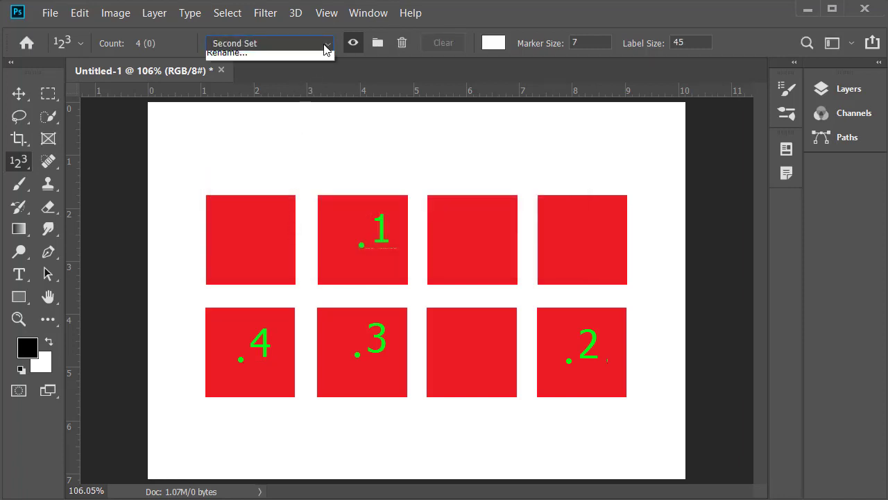
left_click(226, 68)
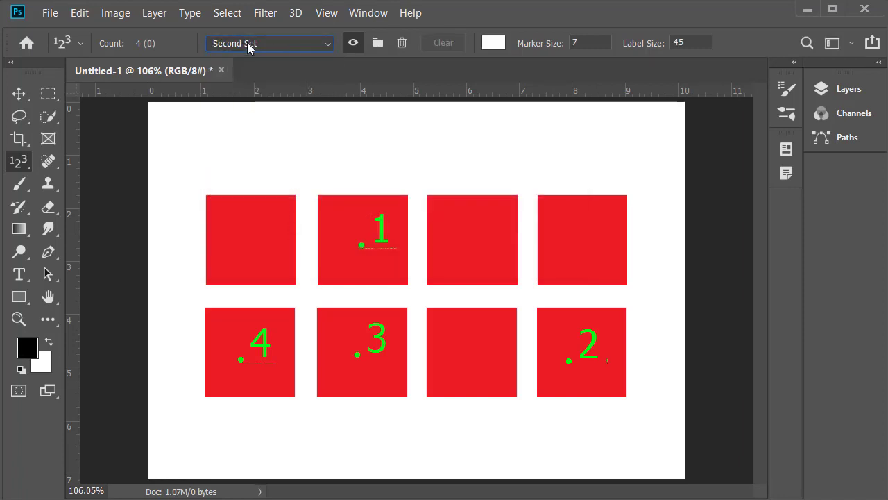
Step: Count four more squares with white markers, then delete the Second Set group
left_click(495, 44)
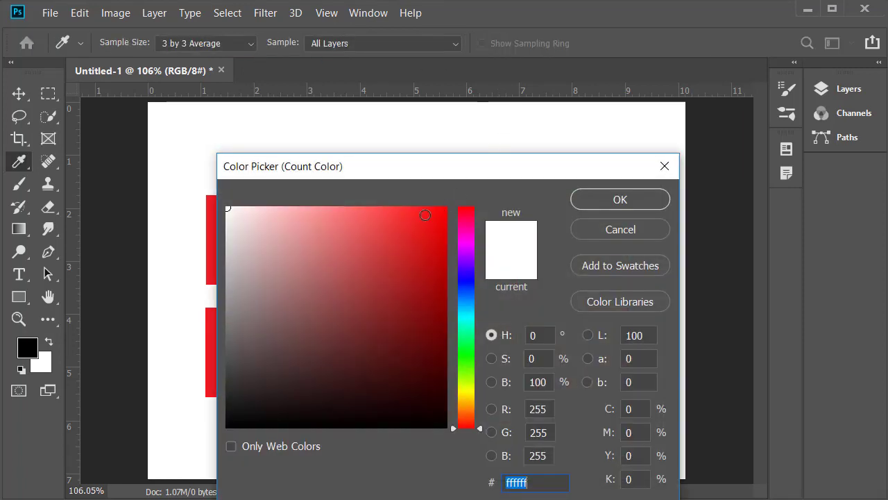
left_click(604, 202)
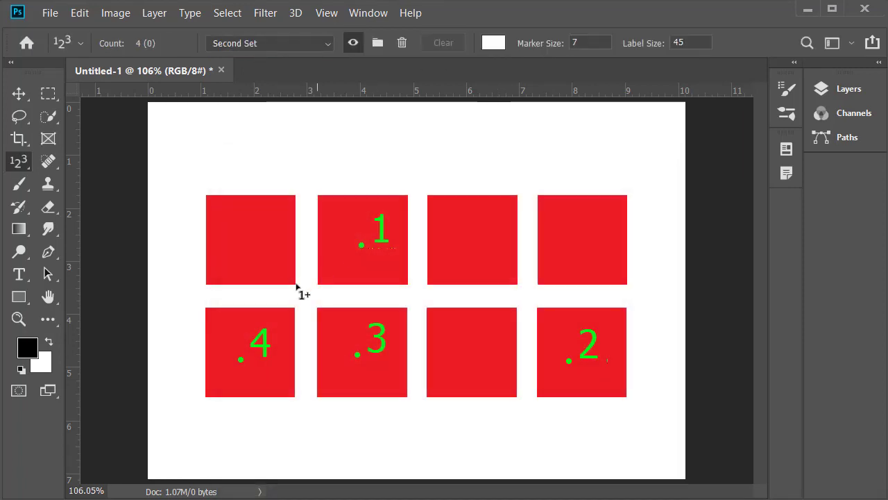
left_click(252, 245)
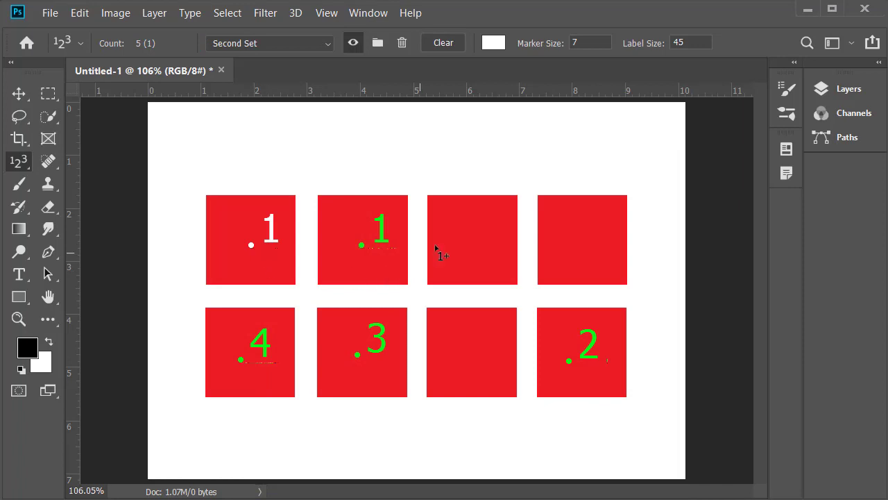
left_click(464, 238)
left_click(479, 354)
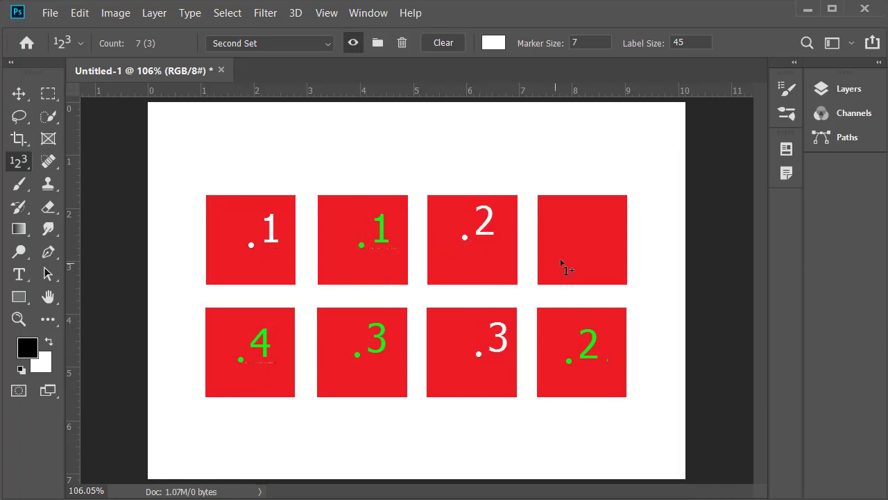
left_click(568, 250)
left_click(401, 44)
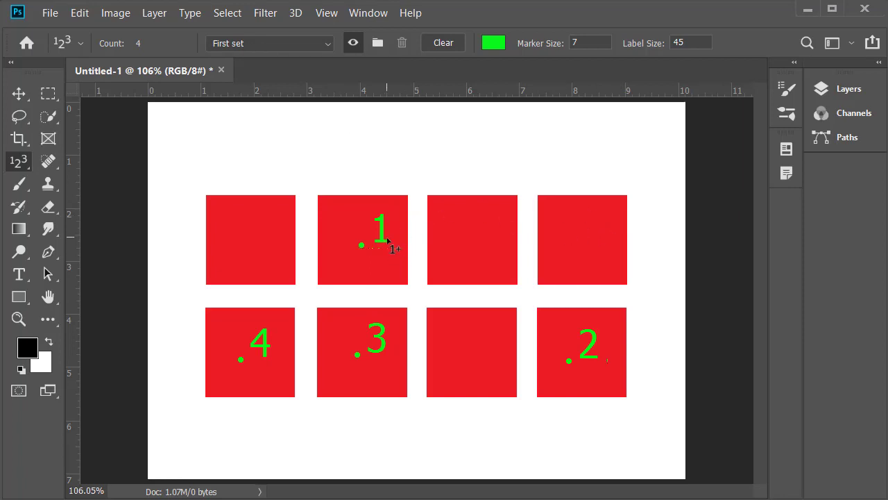
Step: Place a note annotation above the second top square using the Note Tool
right_click(25, 160)
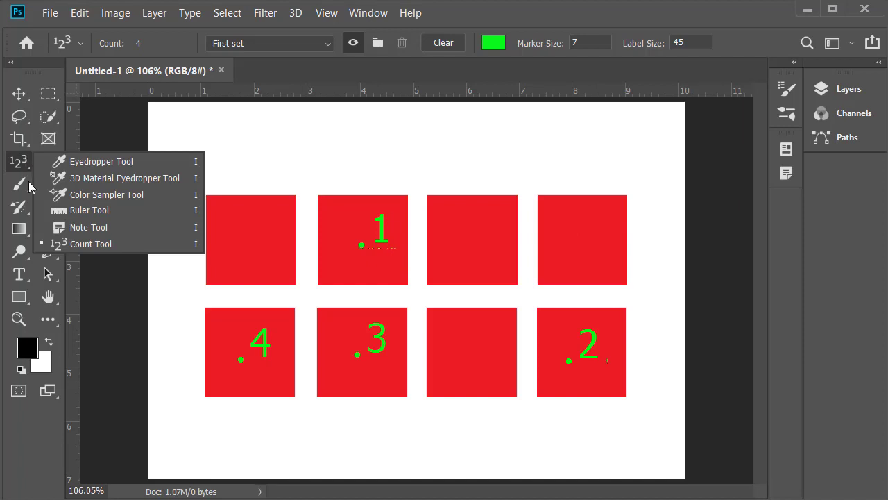
left_click(85, 228)
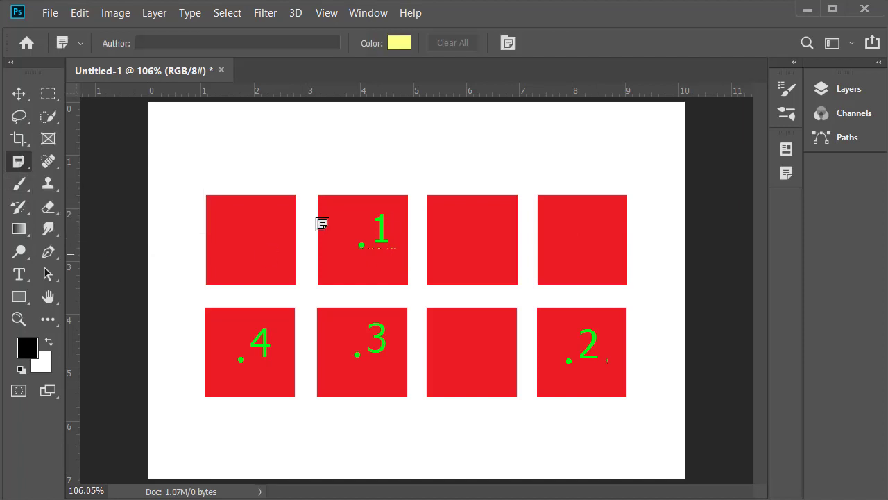
left_click(369, 177)
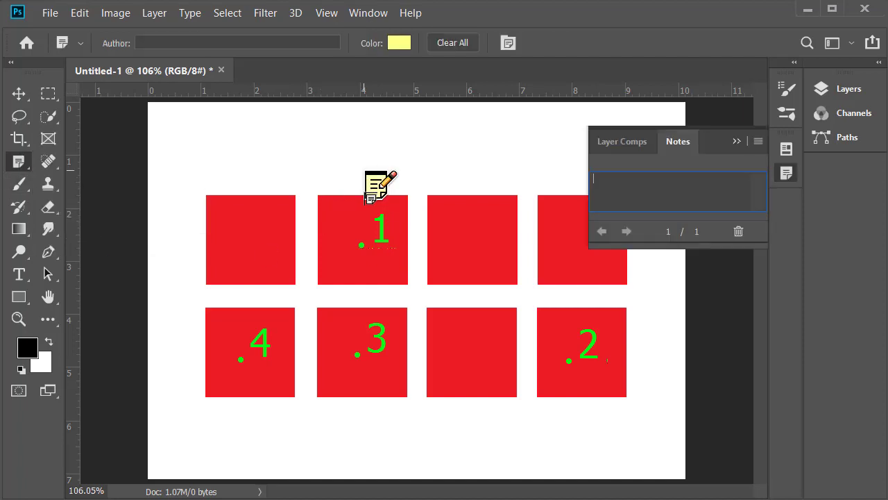
Step: Set the note colour to white (ffffff)
left_click(399, 42)
left_click(354, 240)
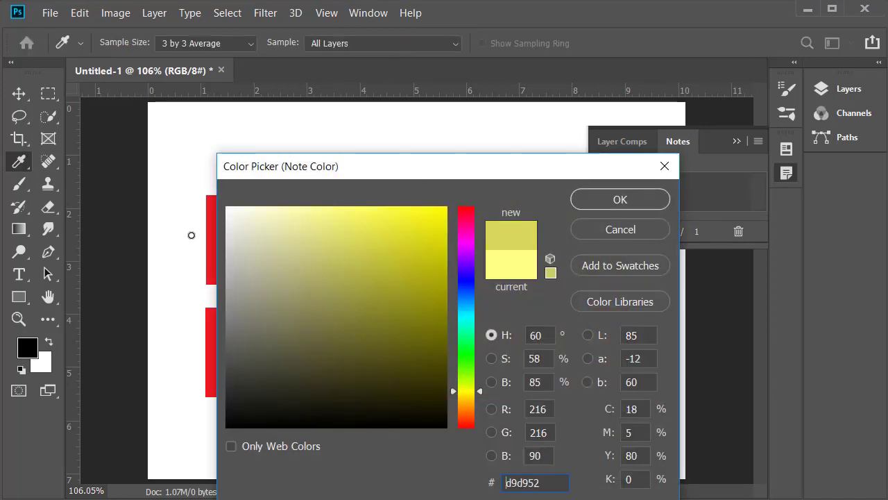
left_click(191, 235)
left_click(598, 199)
type("C")
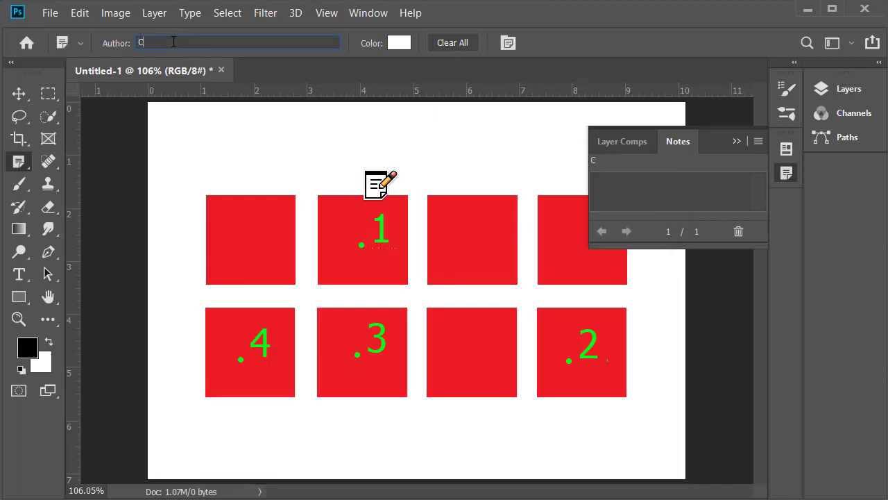
Step: Enter the author name and write the note text 'Change Color to white'
type("lint")
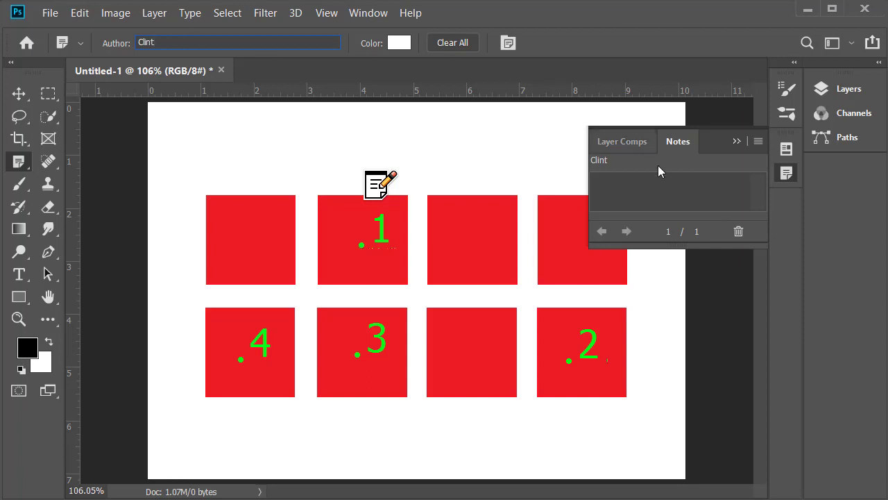
left_click(628, 185)
type("C")
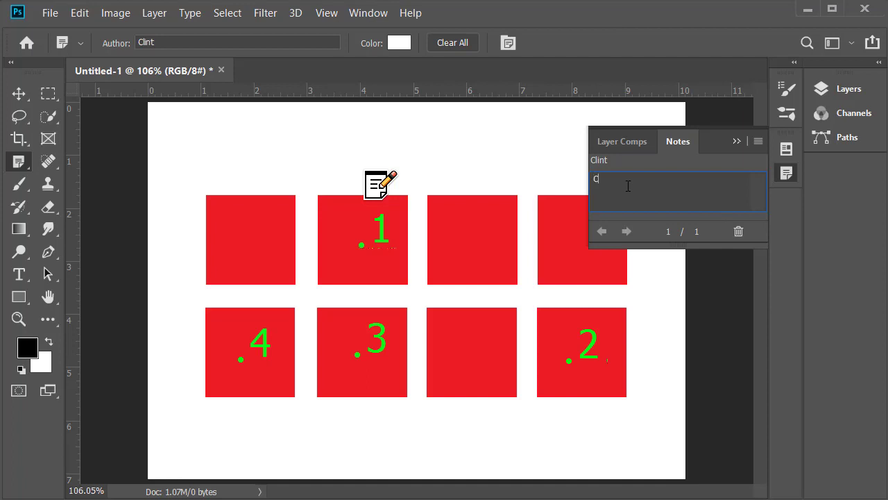
type("hange Color to whi")
type("te")
Step: Switch to the Move tool, reopen the Notes panel to review the note text, then collapse it
left_click(21, 95)
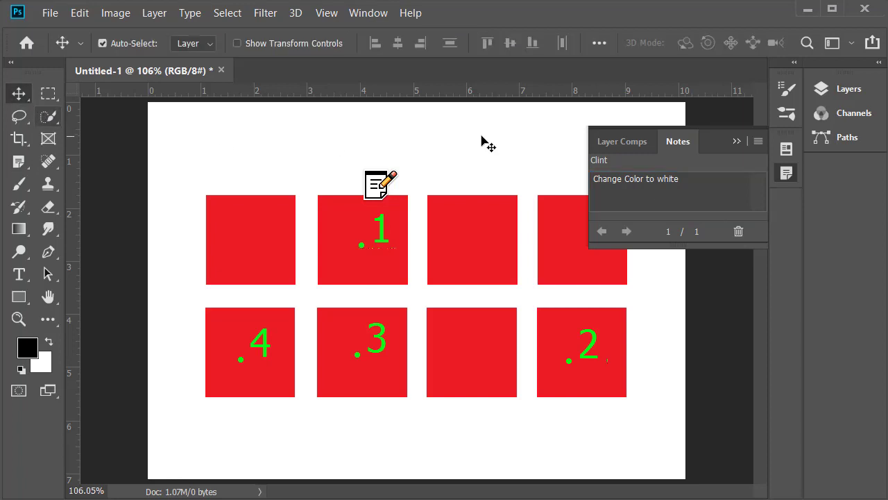
left_click(736, 142)
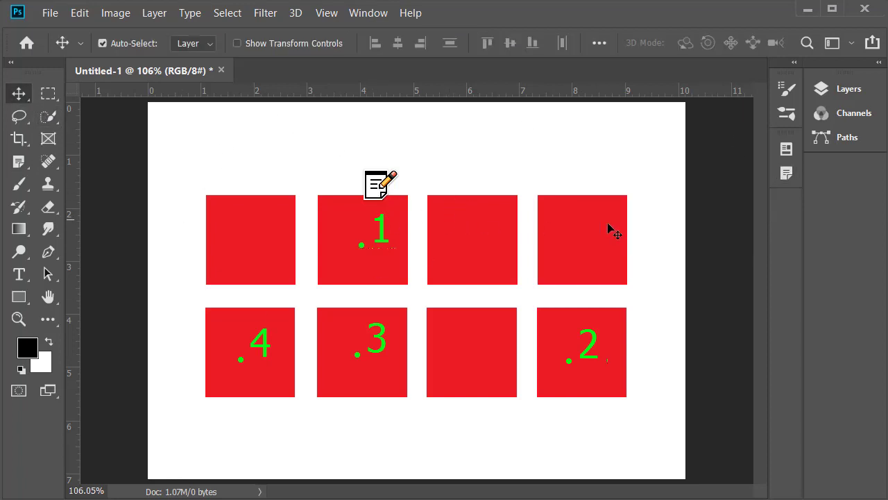
left_click(786, 174)
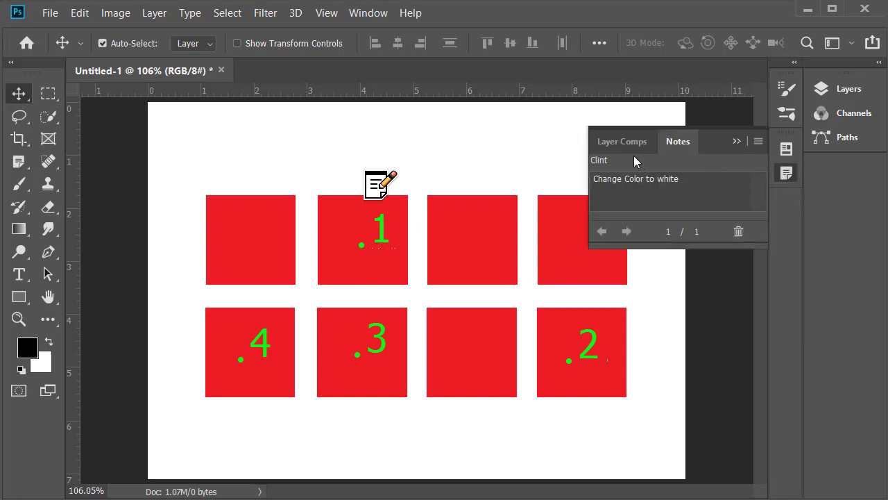
left_click_drag(687, 178, 581, 178)
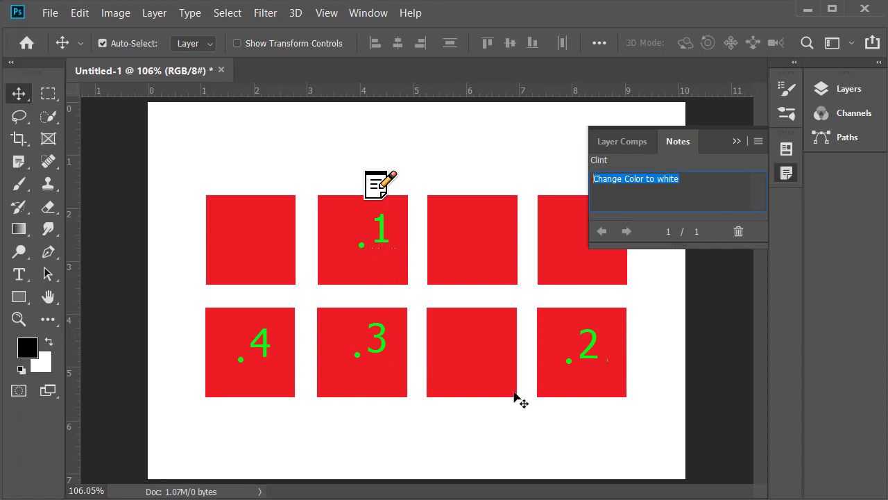
left_click(734, 141)
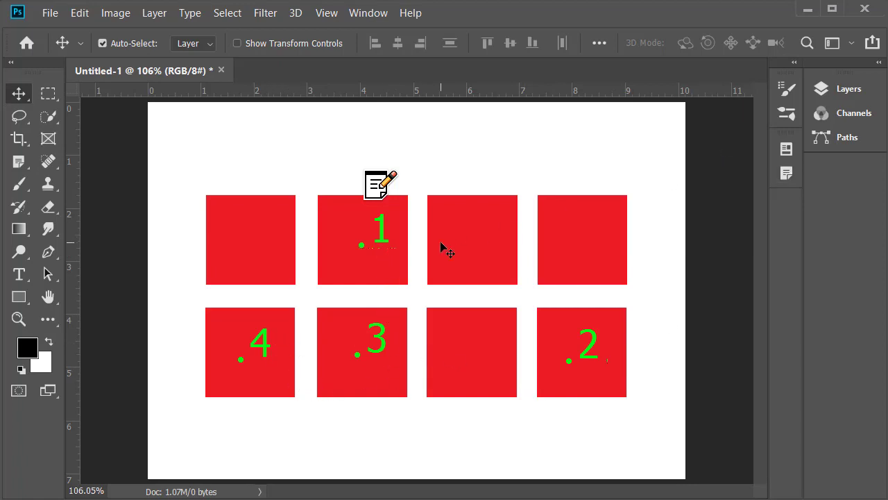